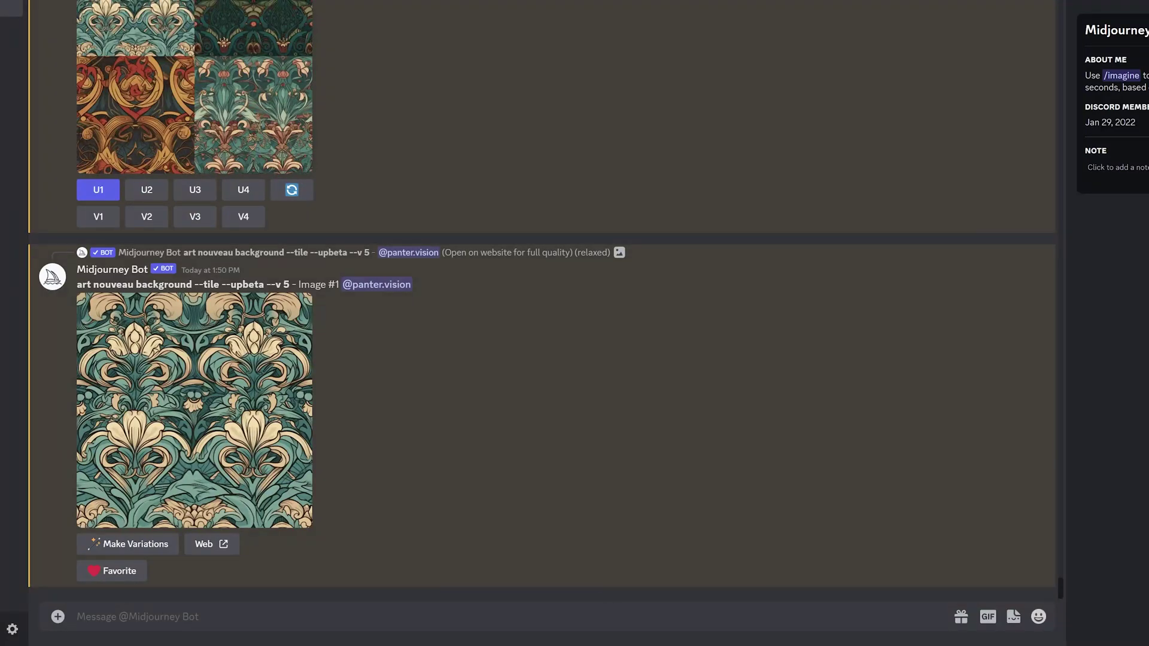
text(/se)
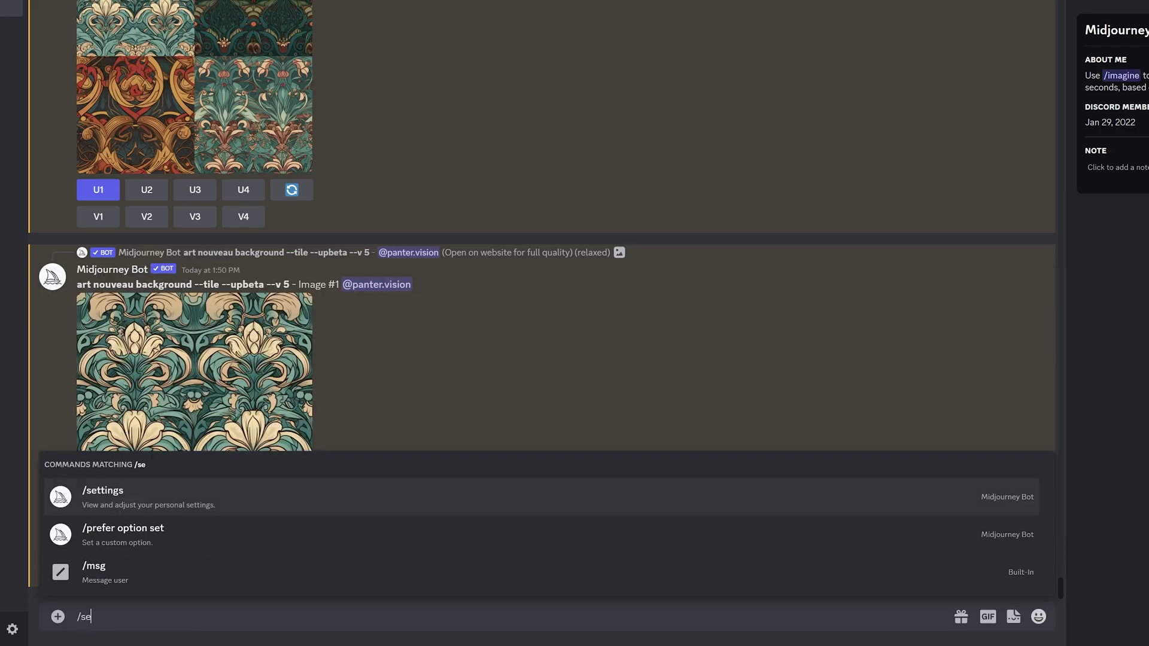
text(ttings)
Send the /settings command to the Midjourney Bot to show its settings panel.
key(Return)
key(Return)
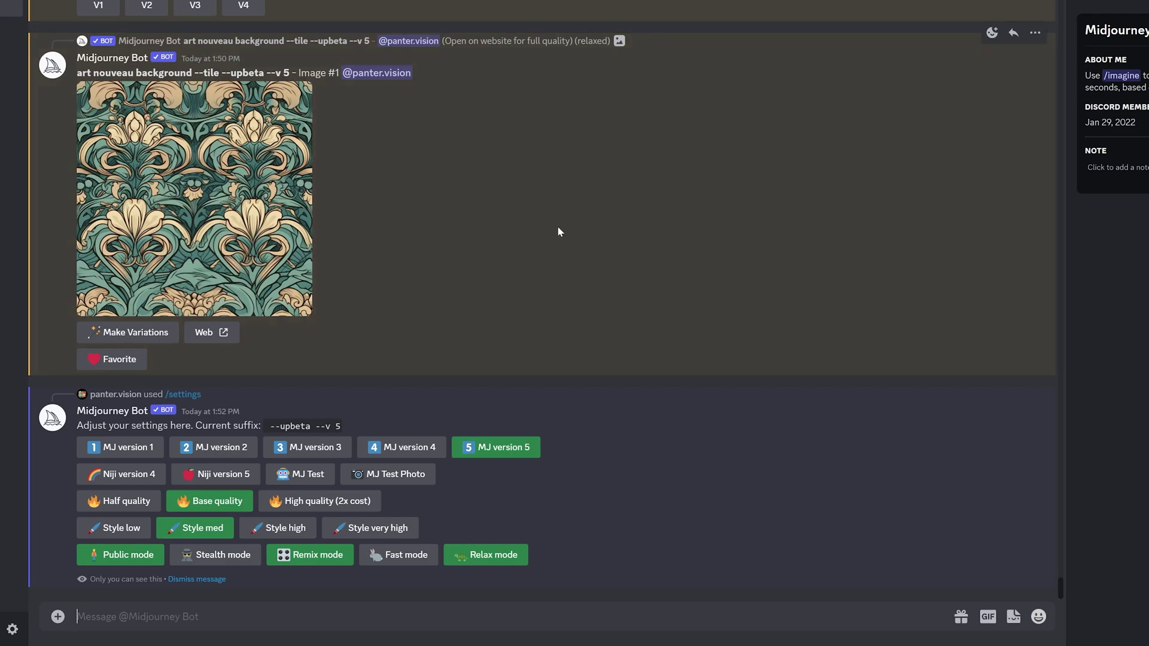
Choose 'MJ version 5' in the Midjourney settings panel.
click(490, 450)
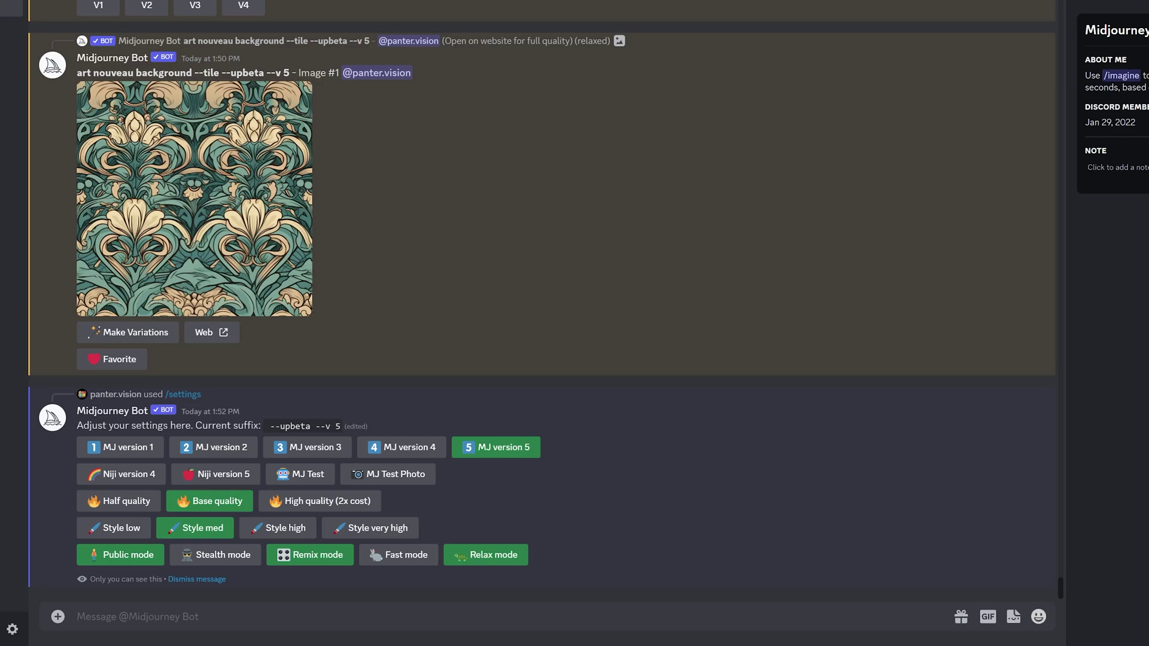